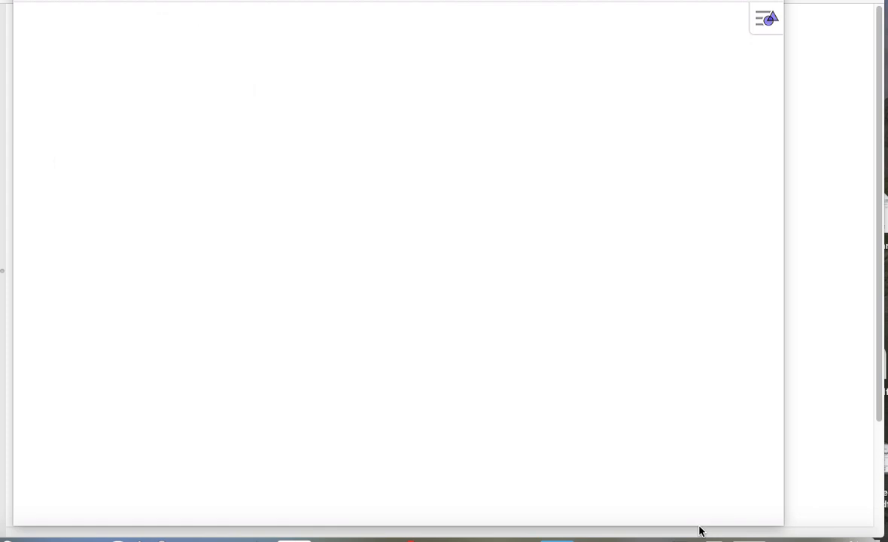
# Undo all the handwritten "your name" pen strokes to clear the drawing area
pyautogui.moveTo(198, 0); pyautogui.dragTo(190, 21)
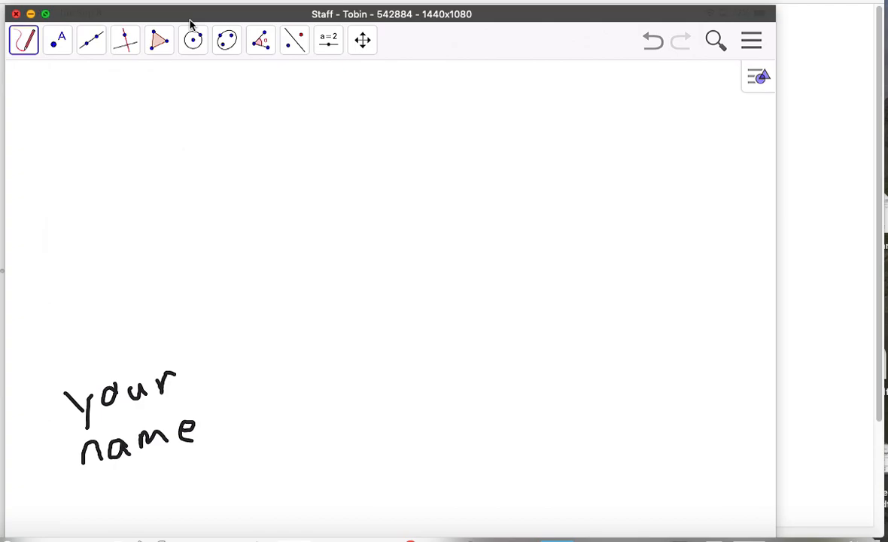
pyautogui.press('super+z')
pyautogui.press('super+z')
pyautogui.press('super+z')
pyautogui.press('super+z')
pyautogui.press('super+z')
pyautogui.press('super+z')
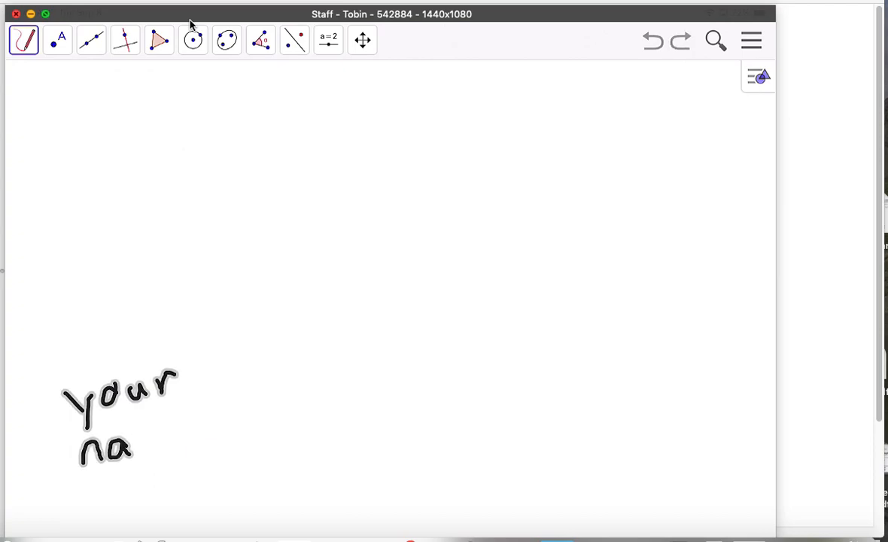
pyautogui.press('super+z')
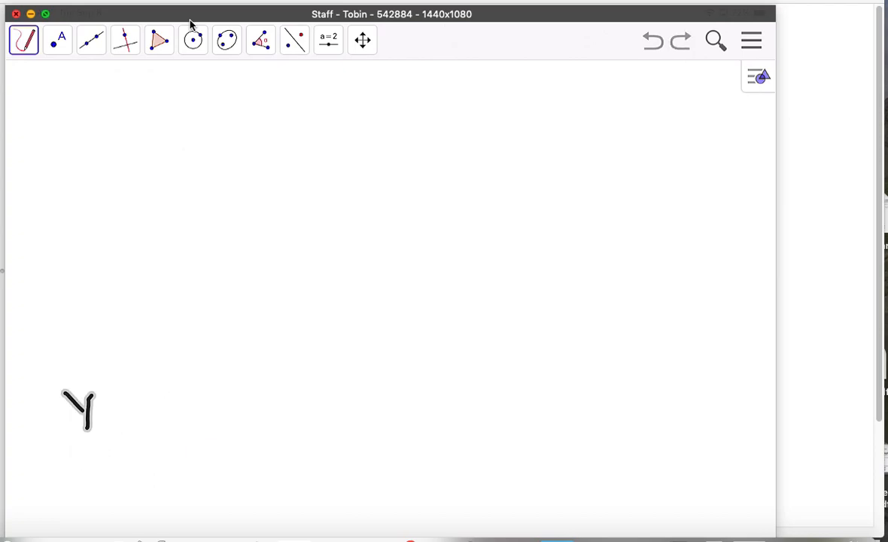
pyautogui.press('super+z')
pyautogui.press('super+z')
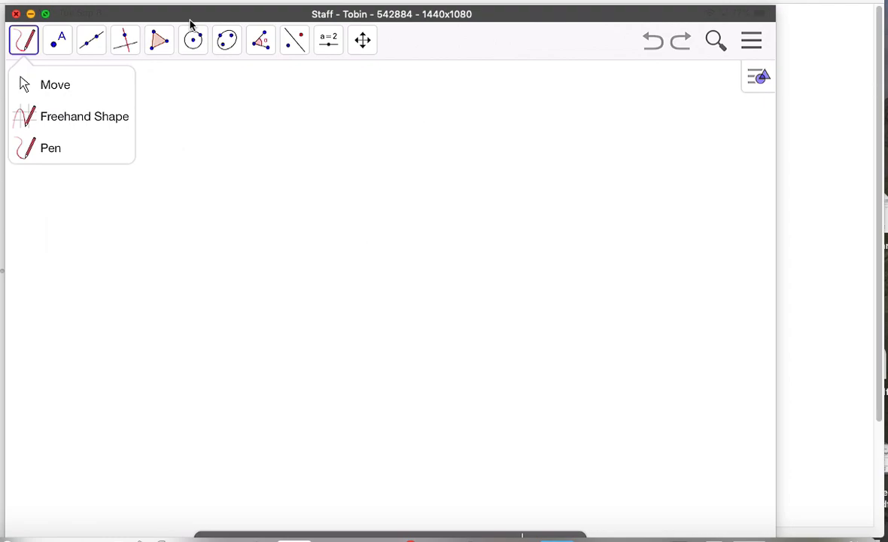
# Insert a text object reading "Your name" on the blank canvas and reposition it
pyautogui.press('Escape')
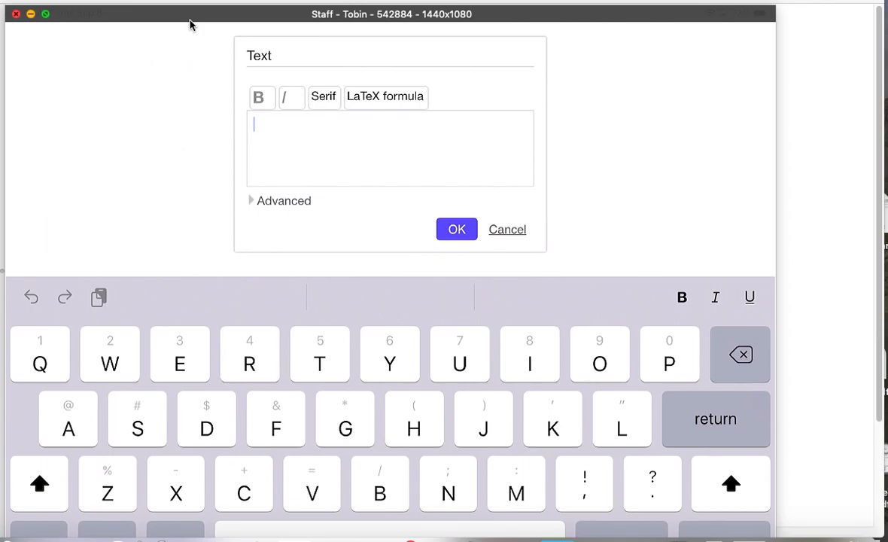
pyautogui.write('Yo')
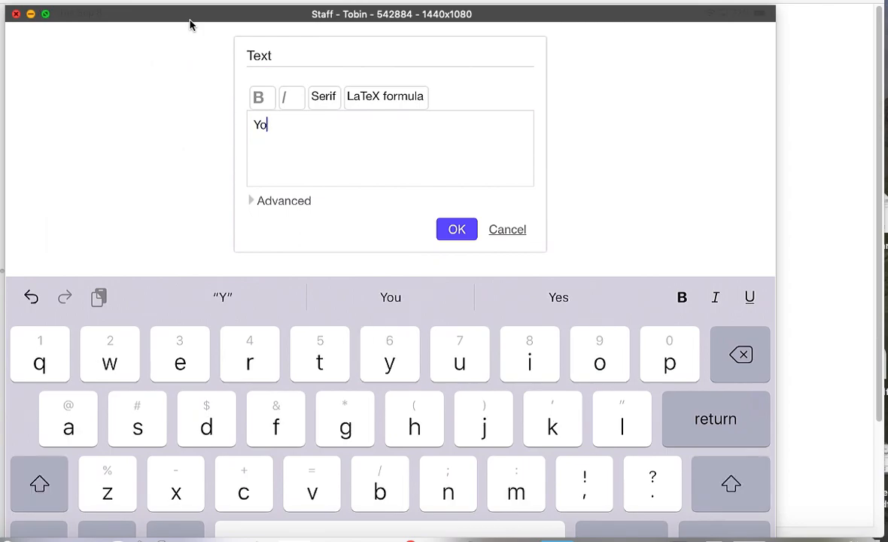
pyautogui.write('ur na')
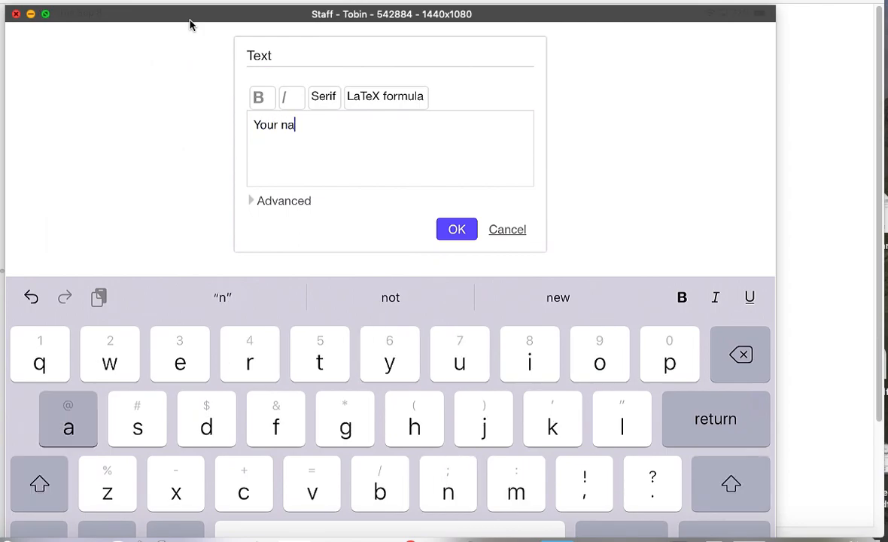
pyautogui.write('me')
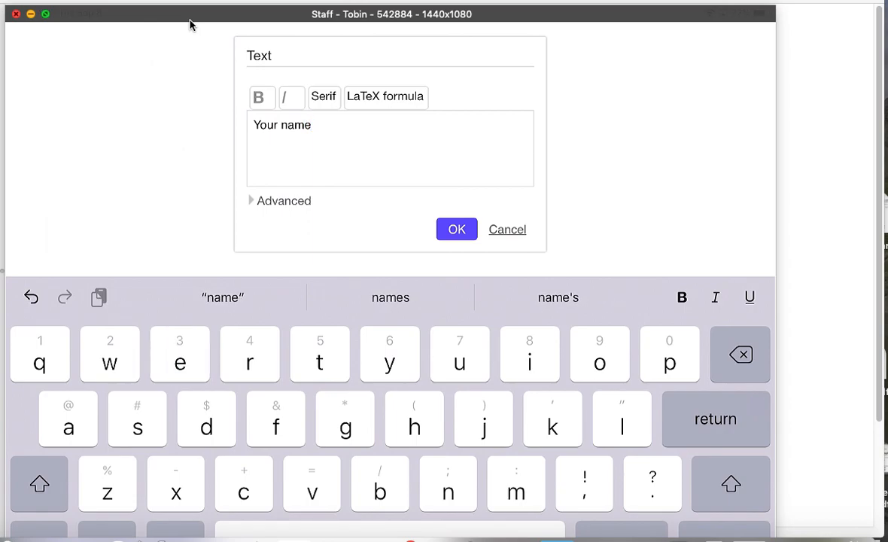
pyautogui.press('Return')
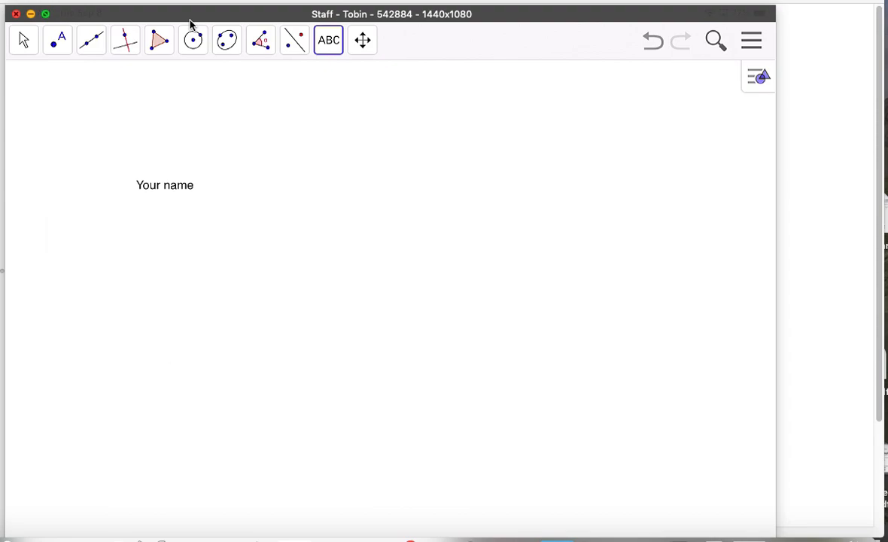
pyautogui.press('Escape')
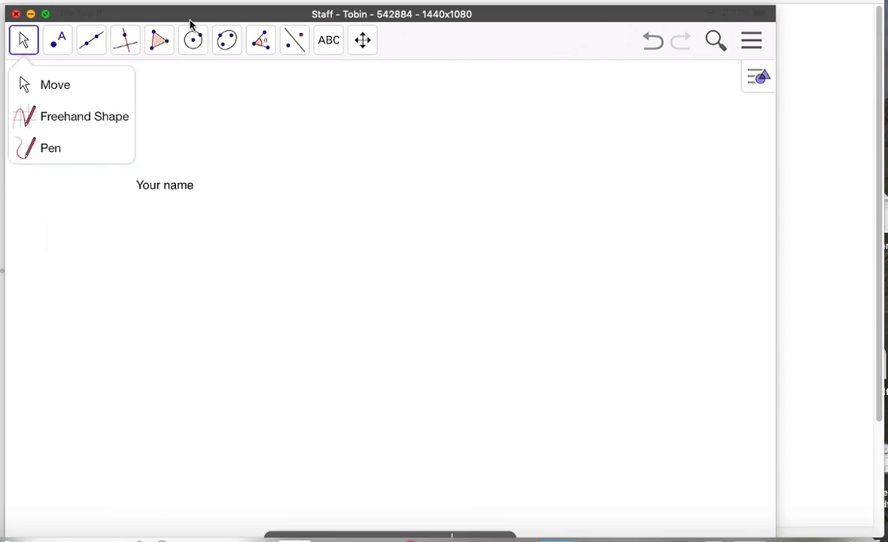
pyautogui.moveTo(165, 185); pyautogui.dragTo(91, 152)
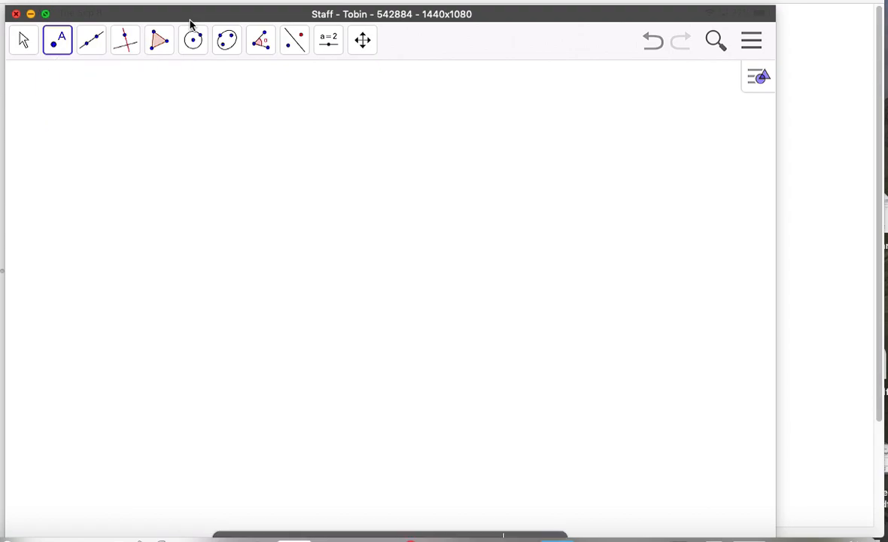
# Place three free points on the blank canvas as the corners of a triangle
pyautogui.click(182, 238)
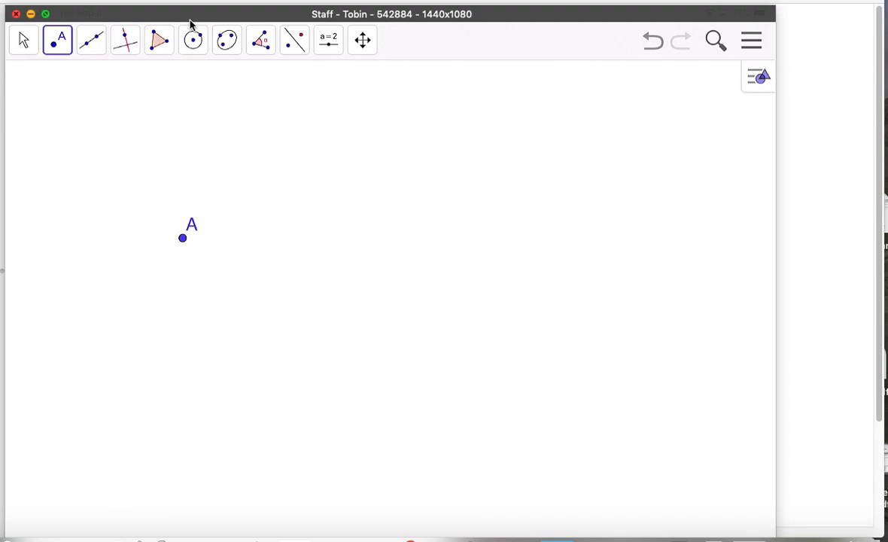
pyautogui.click(355, 154)
pyautogui.click(371, 410)
# Move points A, B and C so A lies at the left, B at the upper middle and C at the lower right
pyautogui.press('Escape')
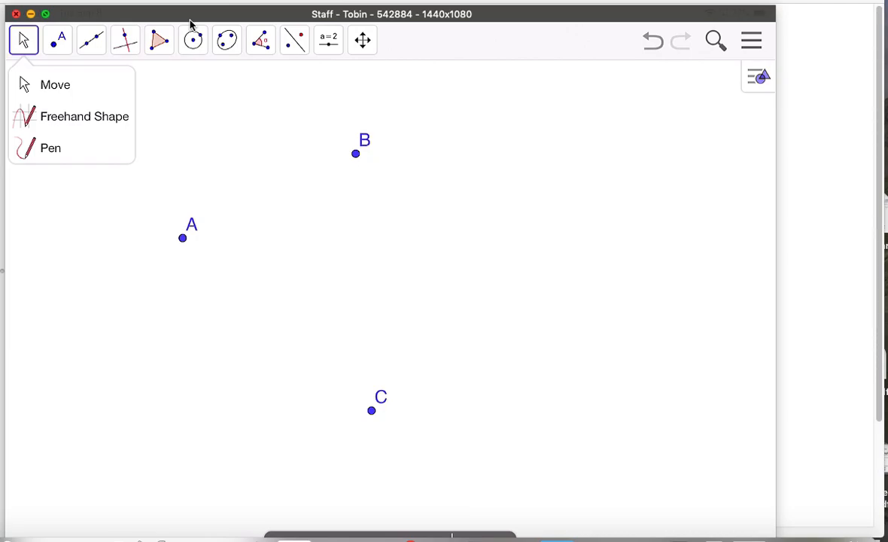
pyautogui.moveTo(182, 237); pyautogui.dragTo(186, 276)
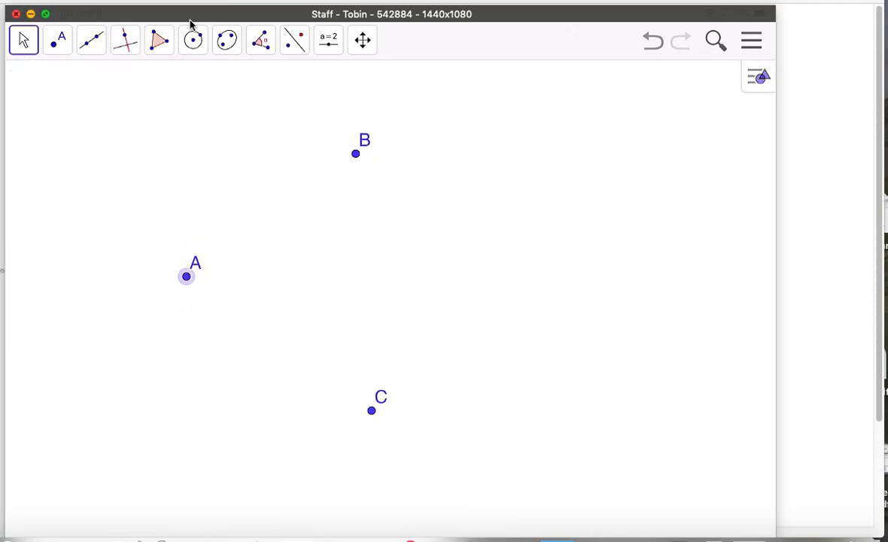
pyautogui.moveTo(186, 276); pyautogui.dragTo(165, 246)
pyautogui.moveTo(355, 153); pyautogui.dragTo(326, 168)
pyautogui.moveTo(371, 410); pyautogui.dragTo(425, 349)
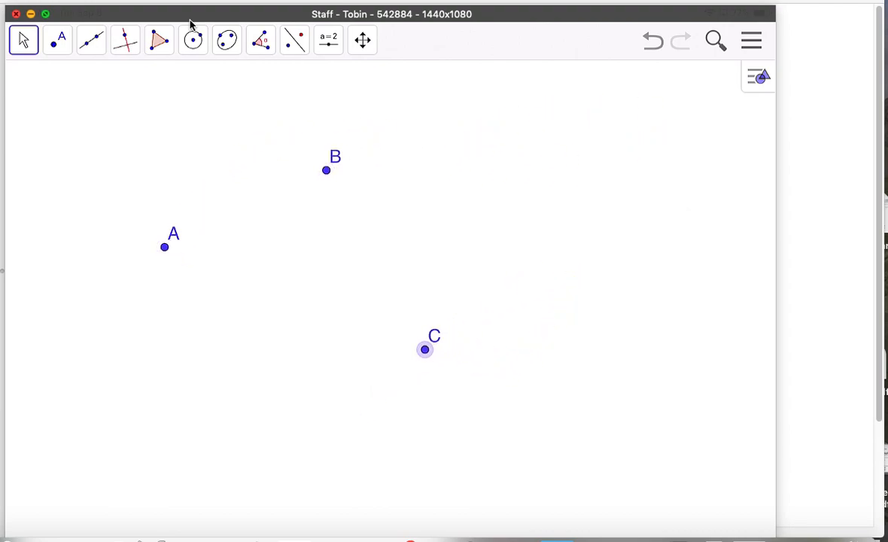
pyautogui.moveTo(165, 247); pyautogui.dragTo(174, 305)
pyautogui.moveTo(425, 349); pyautogui.dragTo(449, 370)
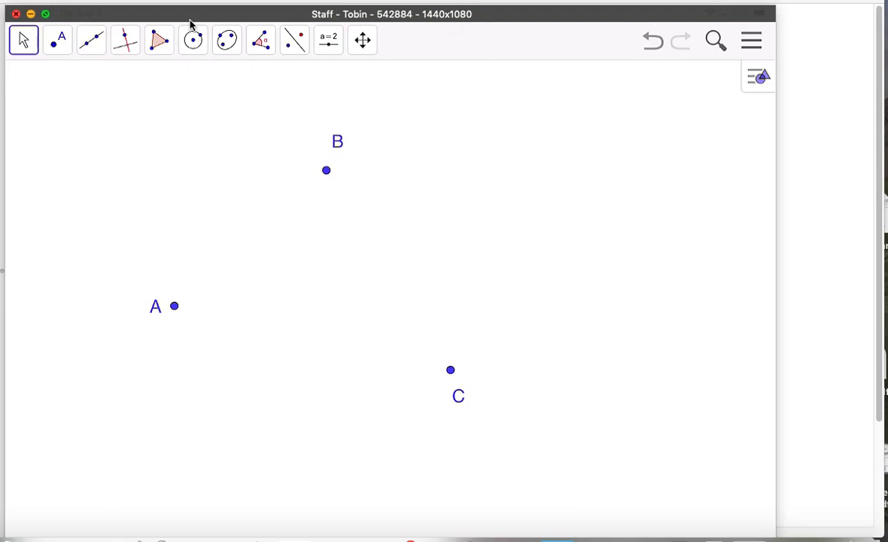
# Rename point C as E in the point's settings
pyautogui.rightClick(449, 370)
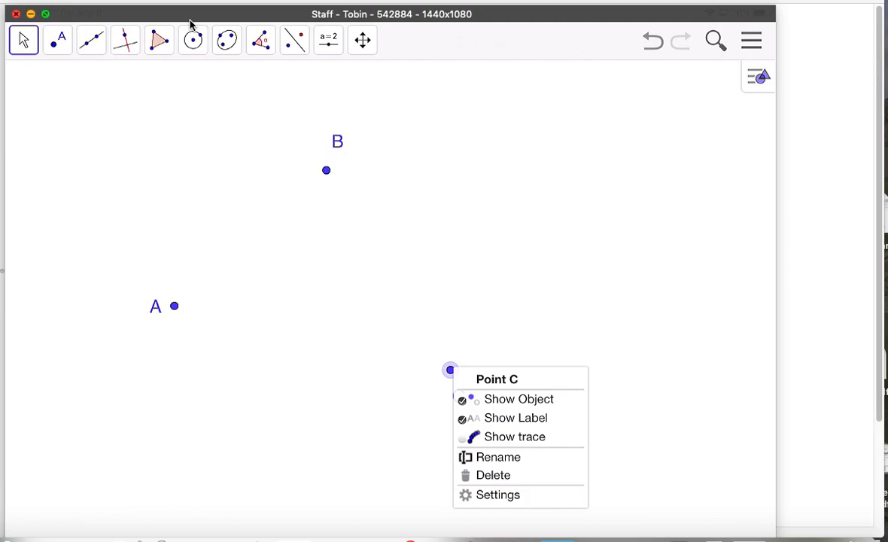
pyautogui.click(497, 494)
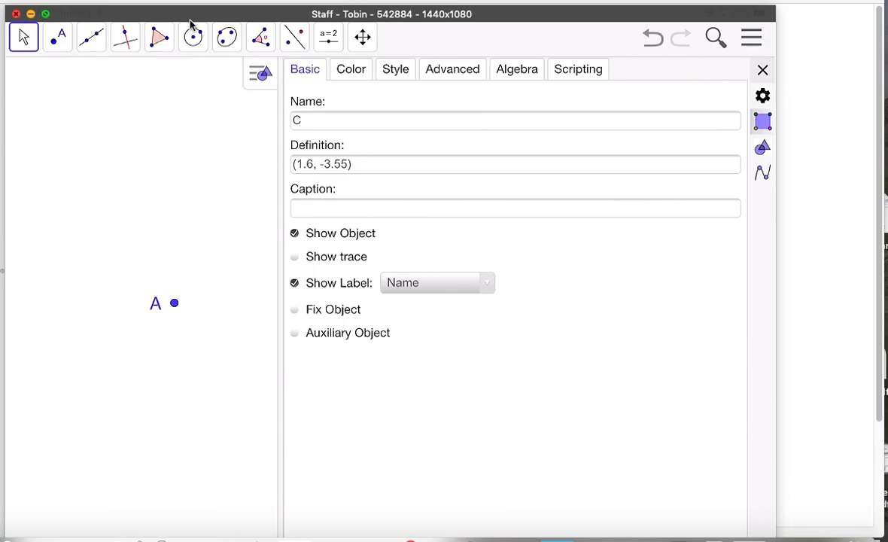
pyautogui.click(350, 69)
pyautogui.click(395, 69)
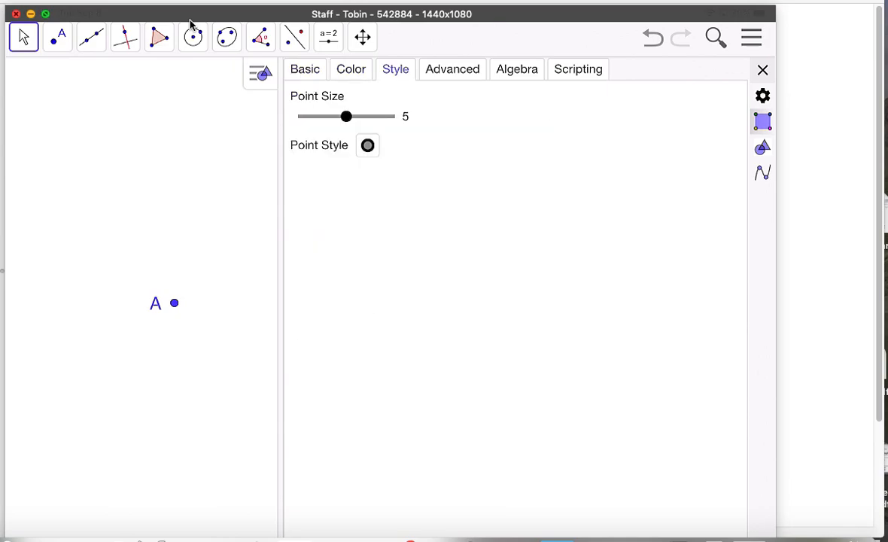
pyautogui.click(305, 69)
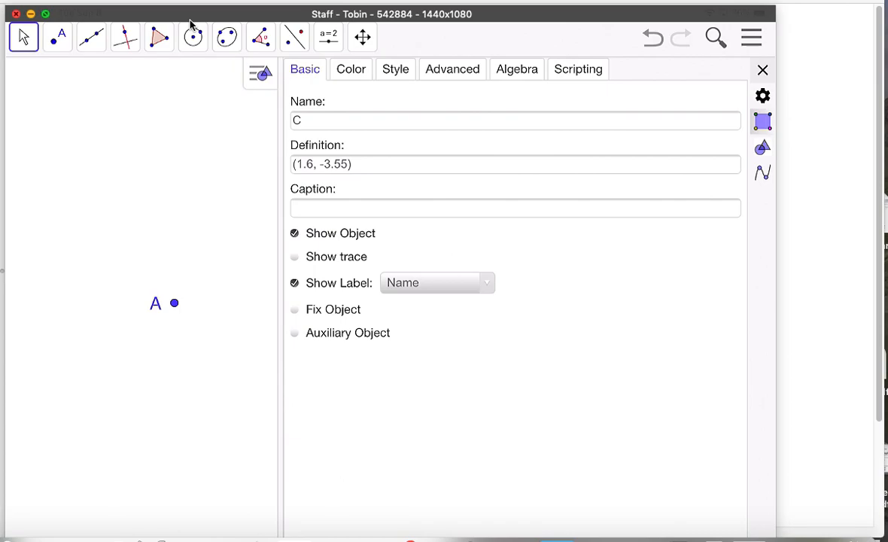
pyautogui.click(515, 121)
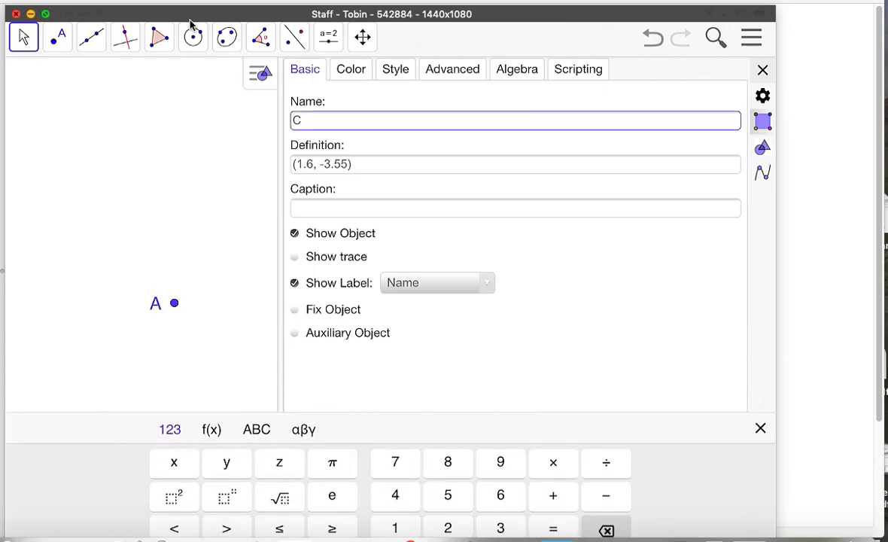
pyautogui.press('BackSpace')
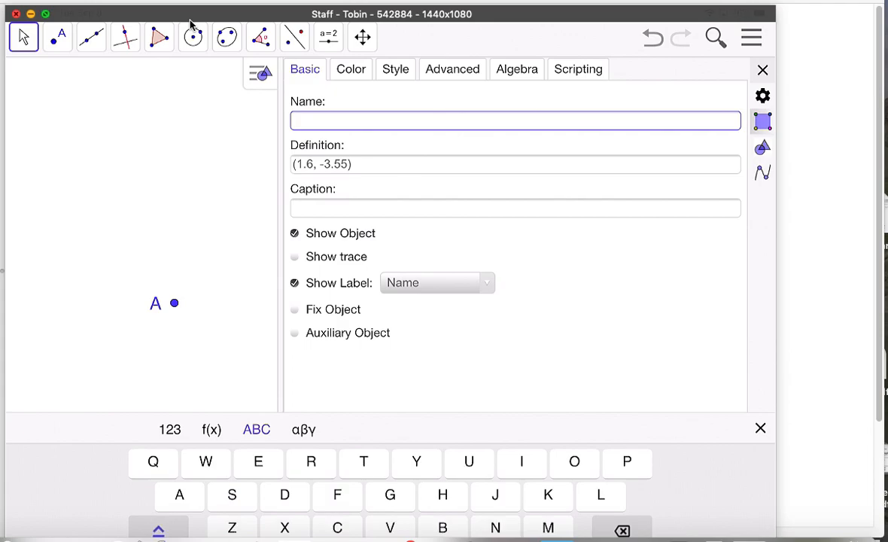
pyautogui.write('E')
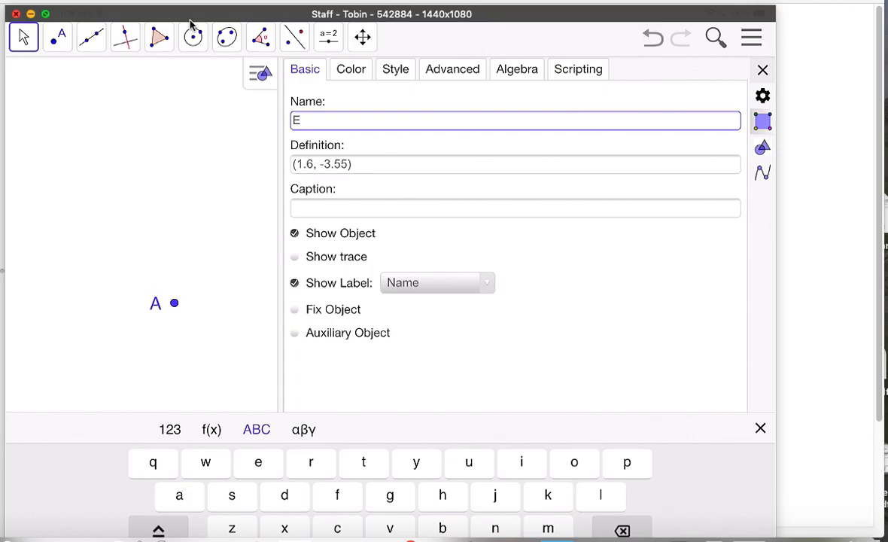
pyautogui.press('Return')
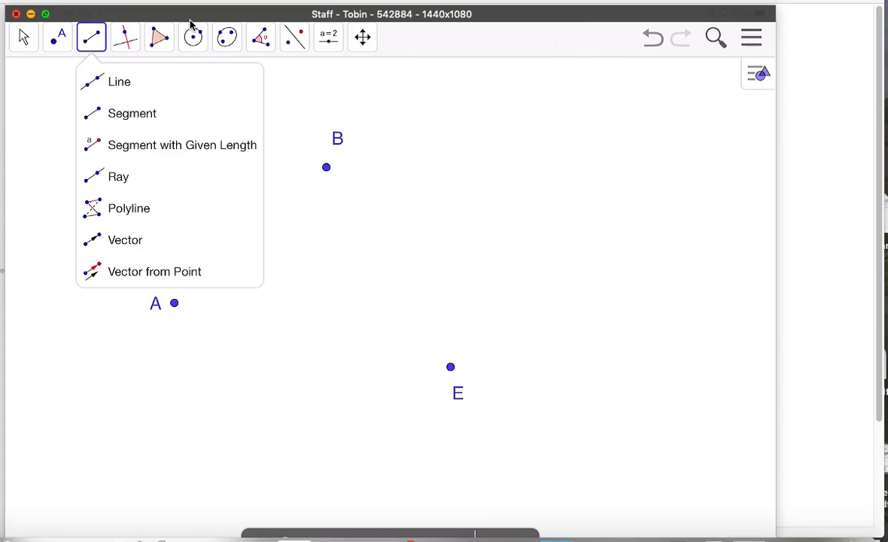
# Connect points A, B and E with segments, and undo the extra line drawn through A and B
pyautogui.moveTo(174, 19)
pyautogui.mouseDown()
pyautogui.moveTo(177, 3)
pyautogui.moveTo(156, 0)
pyautogui.moveTo(159, 25)
pyautogui.moveTo(165, 14)
pyautogui.mouseUp()
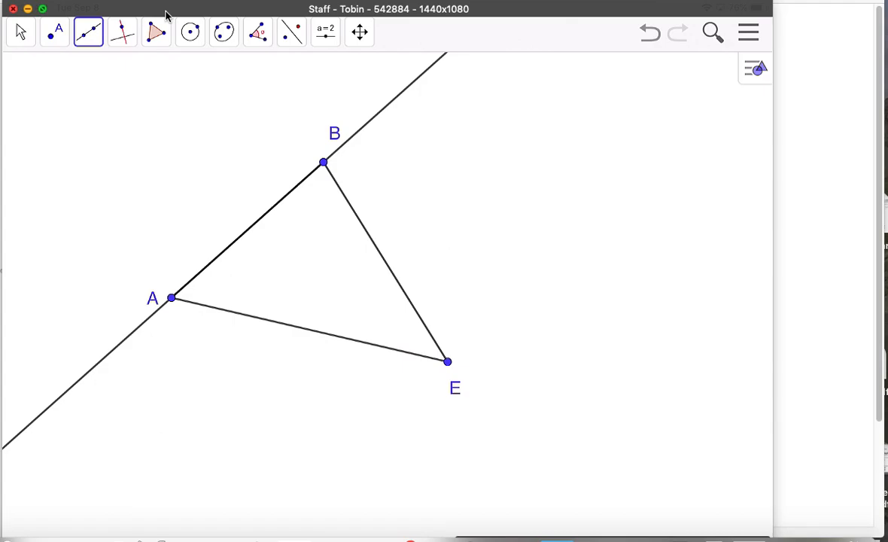
pyautogui.press('super+z')
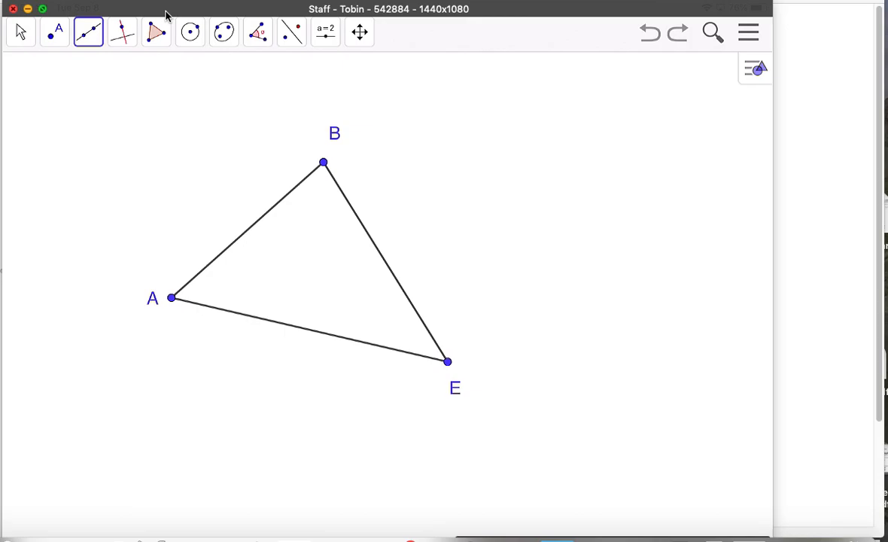
pyautogui.press('Escape')
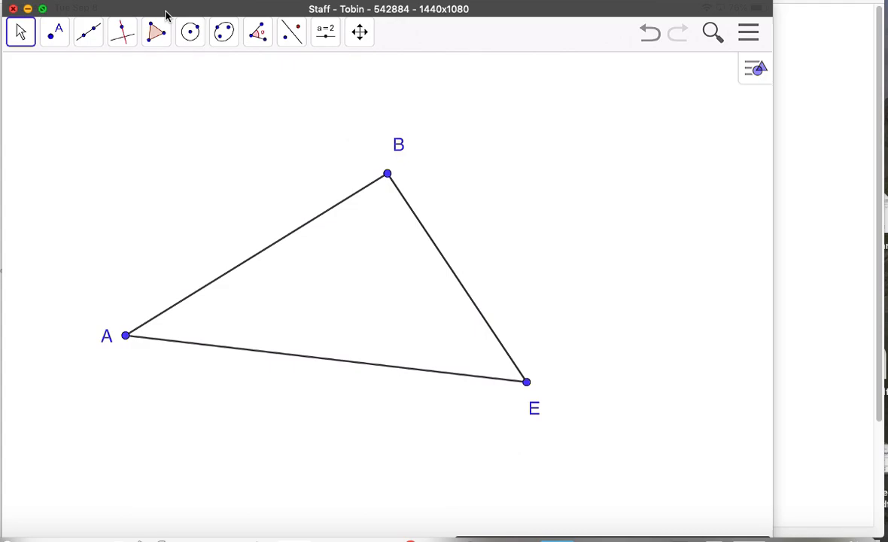
pyautogui.click(161, 24)
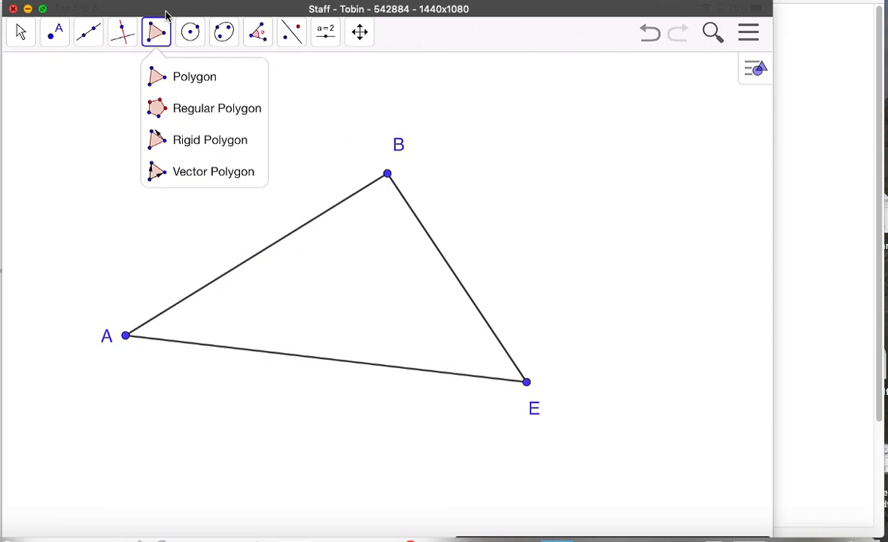
pyautogui.click(166, 14)
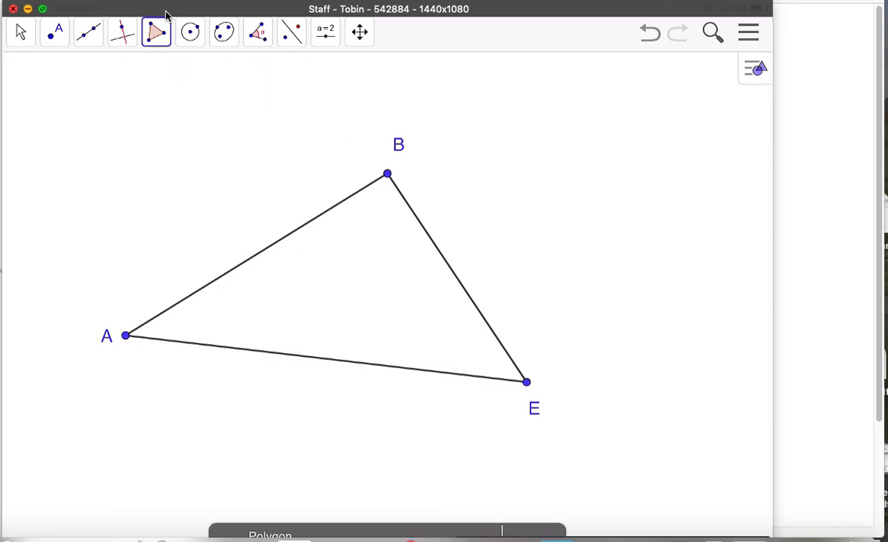
pyautogui.click(190, 32)
pyautogui.click(224, 31)
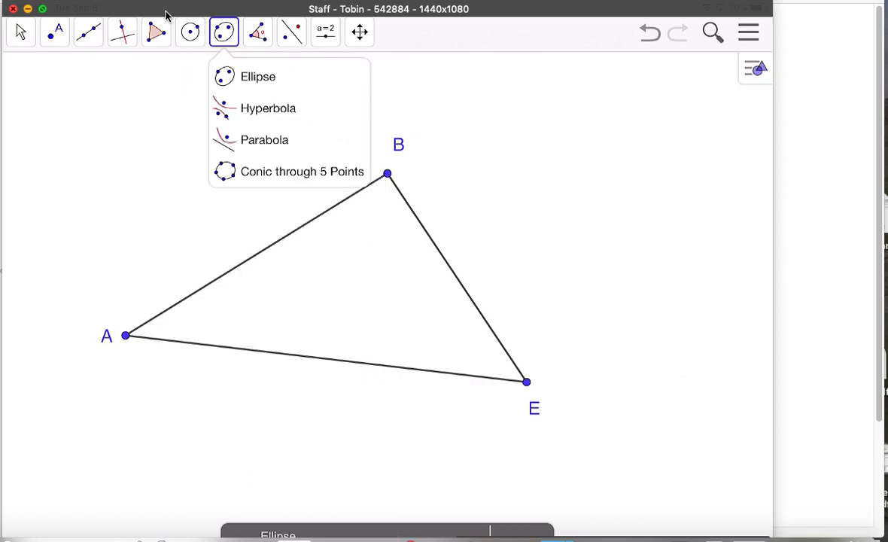
# Measure the length of segment AB with a label beside the side
pyautogui.click(257, 32)
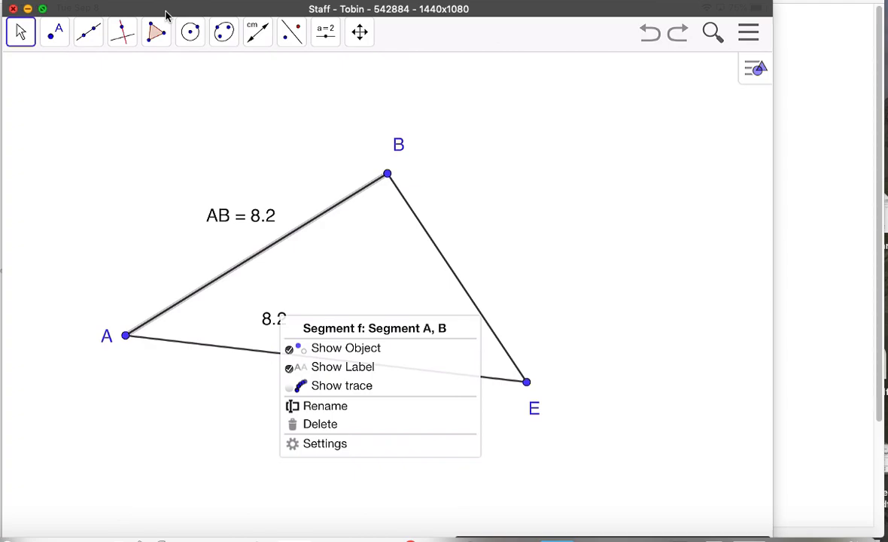
pyautogui.press('Escape')
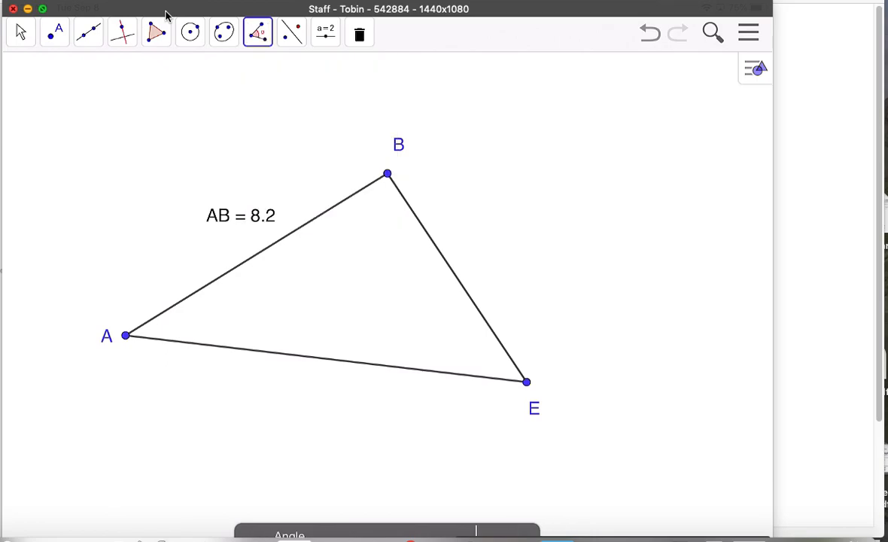
# Measure the angle at vertex B from A to E, and move its label inside the triangle
pyautogui.moveTo(166, 12)
pyautogui.mouseDown()
pyautogui.moveTo(159, 0)
pyautogui.moveTo(154, 12)
pyautogui.mouseUp()
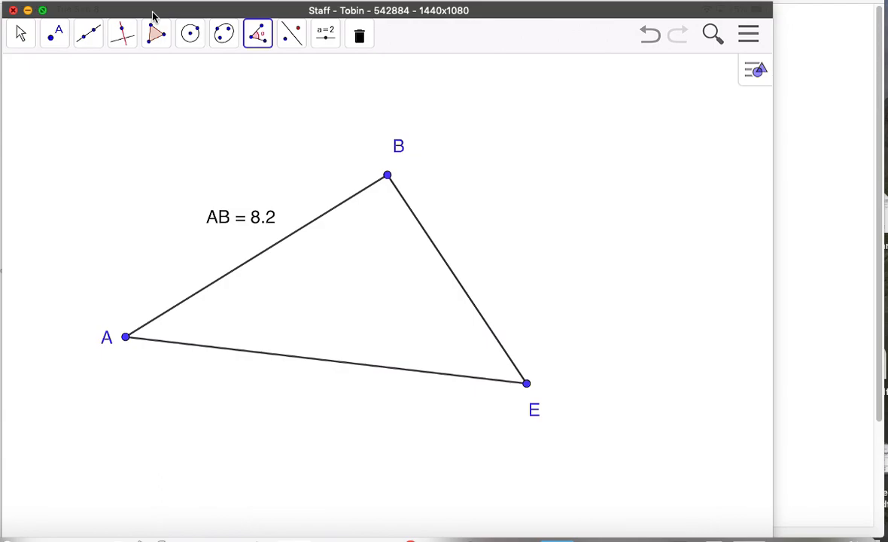
pyautogui.click(126, 336)
pyautogui.click(386, 175)
pyautogui.click(525, 383)
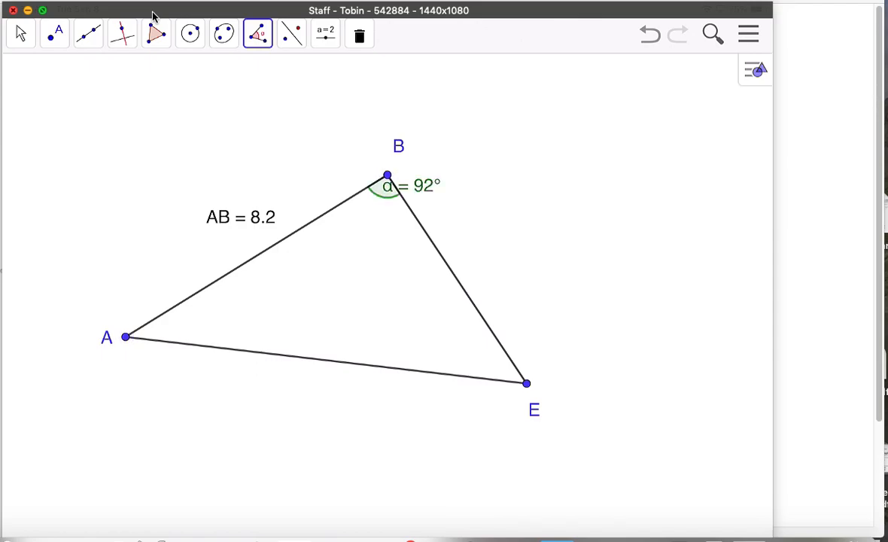
pyautogui.click(20, 34)
pyautogui.moveTo(411, 185); pyautogui.dragTo(374, 217)
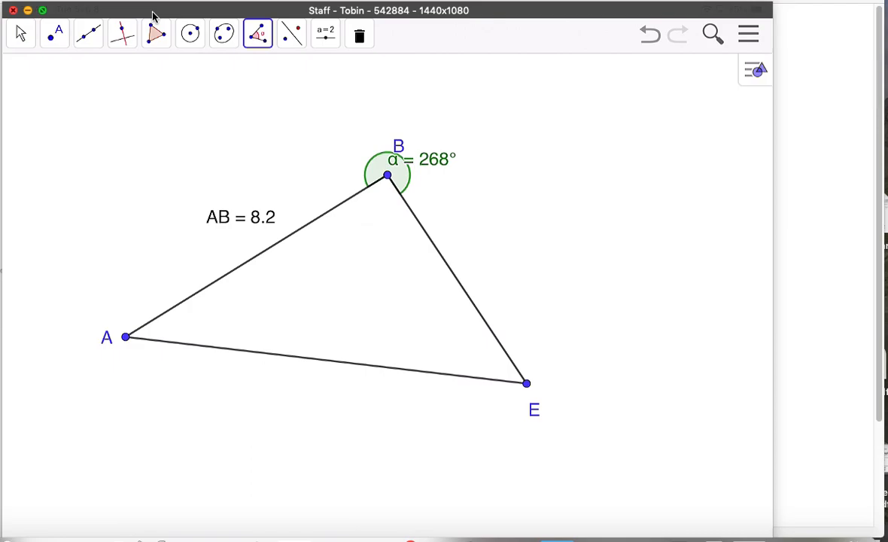
# Undo the reflex angle at B, then measure interior angle ABE instead and place its label inside the triangle below B
pyautogui.press('super+z')
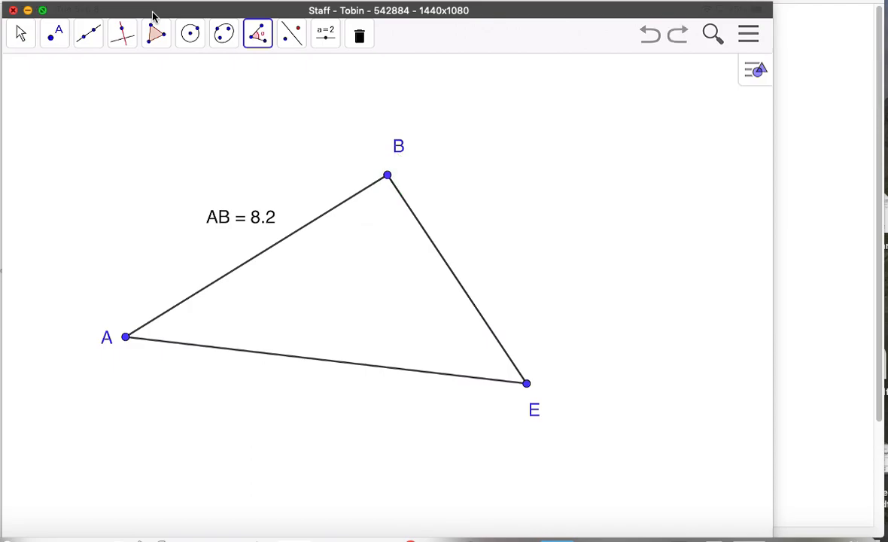
pyautogui.click(126, 337)
pyautogui.click(387, 175)
pyautogui.click(526, 383)
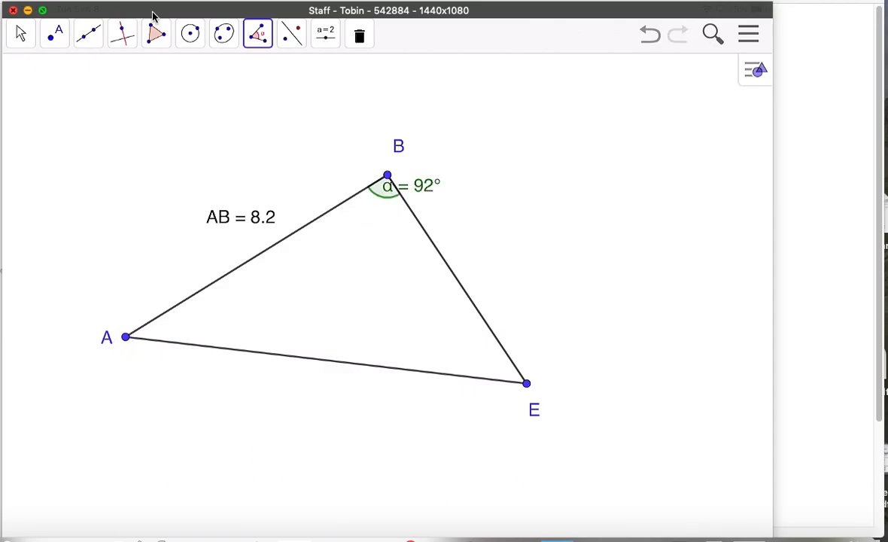
pyautogui.click(21, 34)
pyautogui.moveTo(411, 186); pyautogui.dragTo(371, 219)
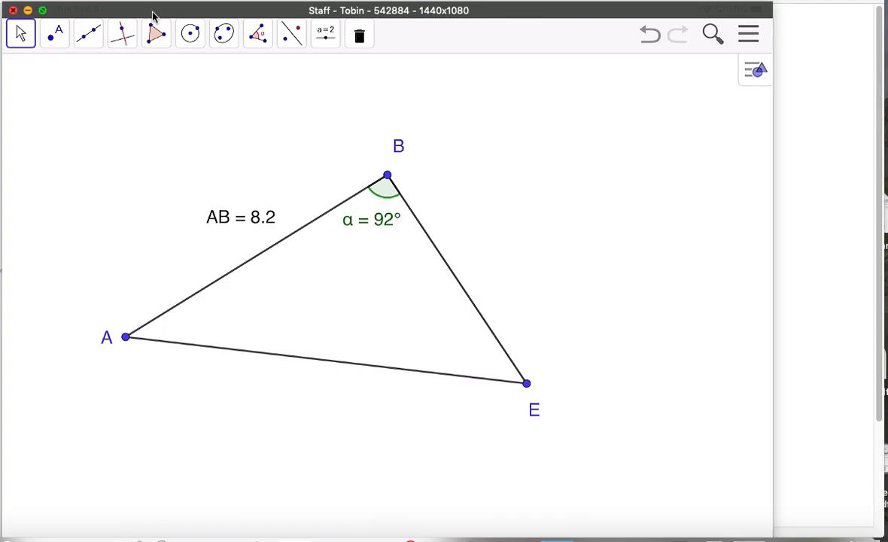
# Reshape the triangle by moving vertex A up and inward until side AB is about 6.5 long
pyautogui.click(21, 34)
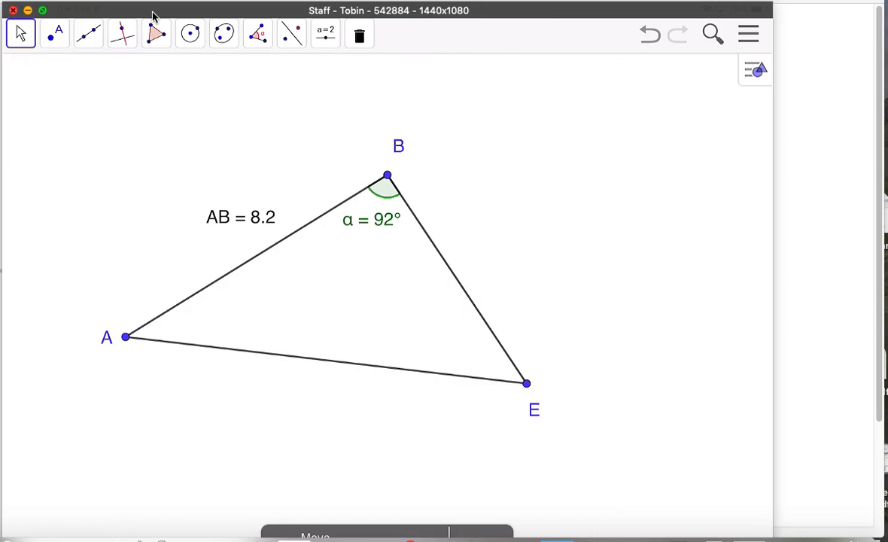
pyautogui.moveTo(126, 337); pyautogui.dragTo(125, 267)
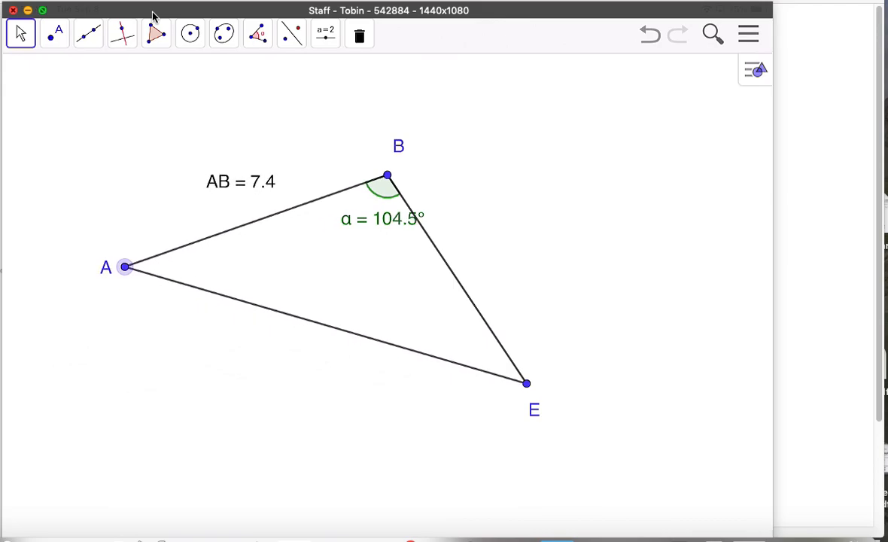
pyautogui.moveTo(125, 266); pyautogui.dragTo(173, 290)
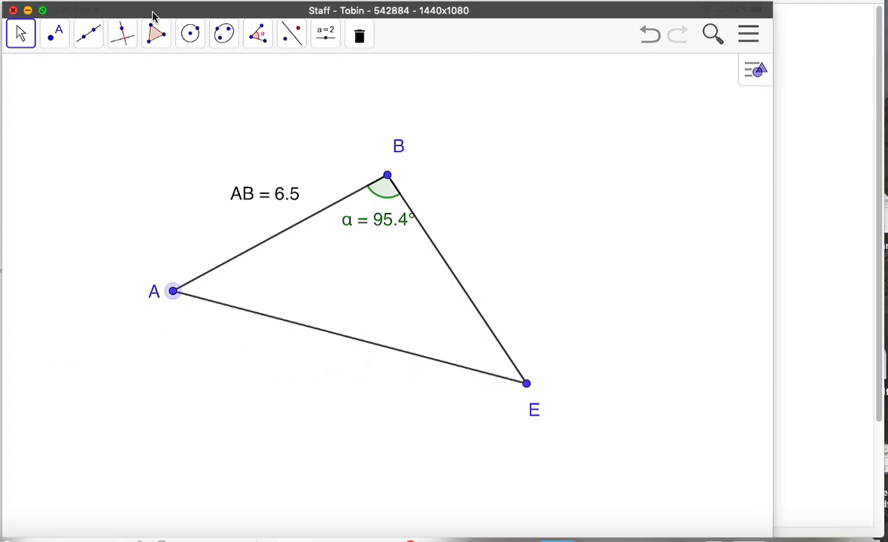
# Add a text with the teacher's title and name, and place it in the empty area above and right of vertex B
pyautogui.click(325, 33)
pyautogui.click(352, 110)
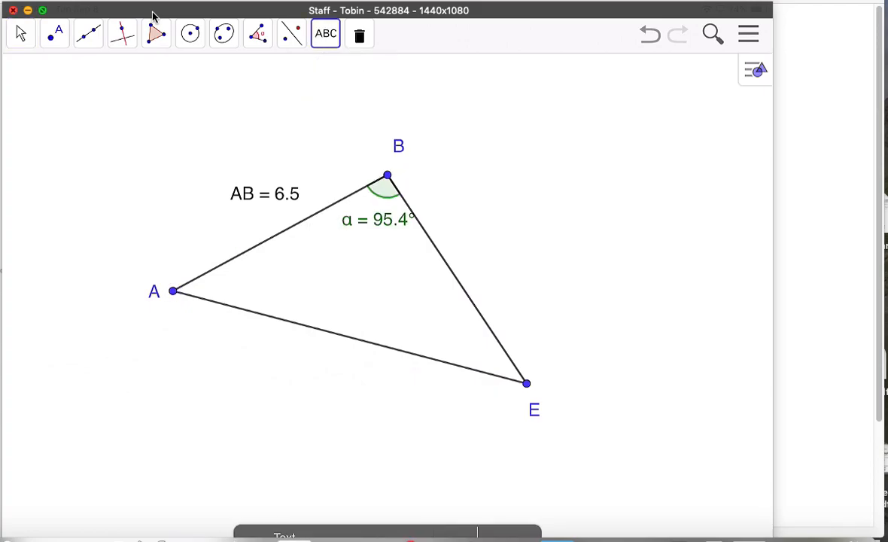
pyautogui.click(572, 188)
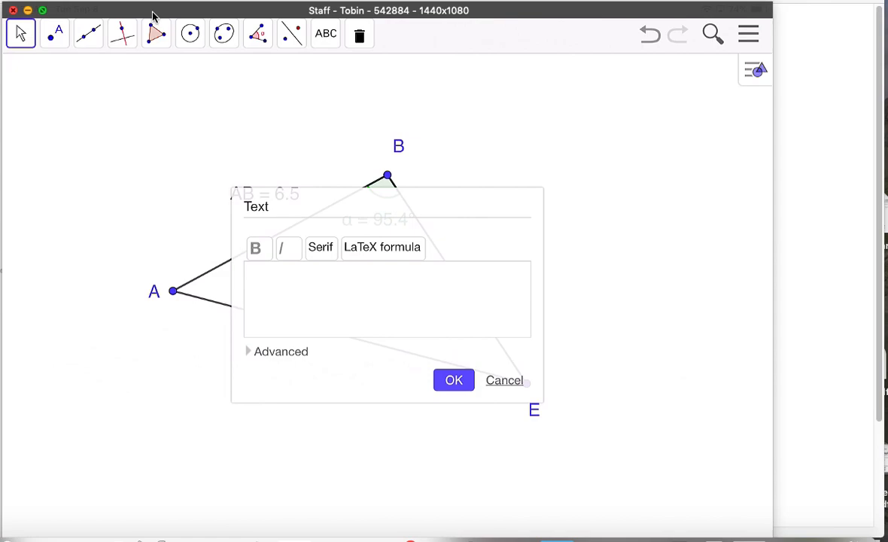
pyautogui.click(387, 298)
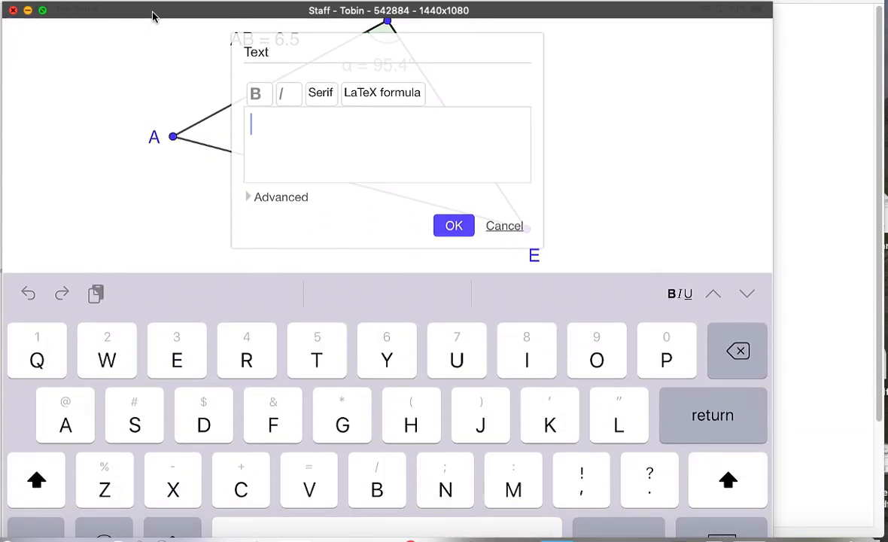
pyautogui.write('Mr')
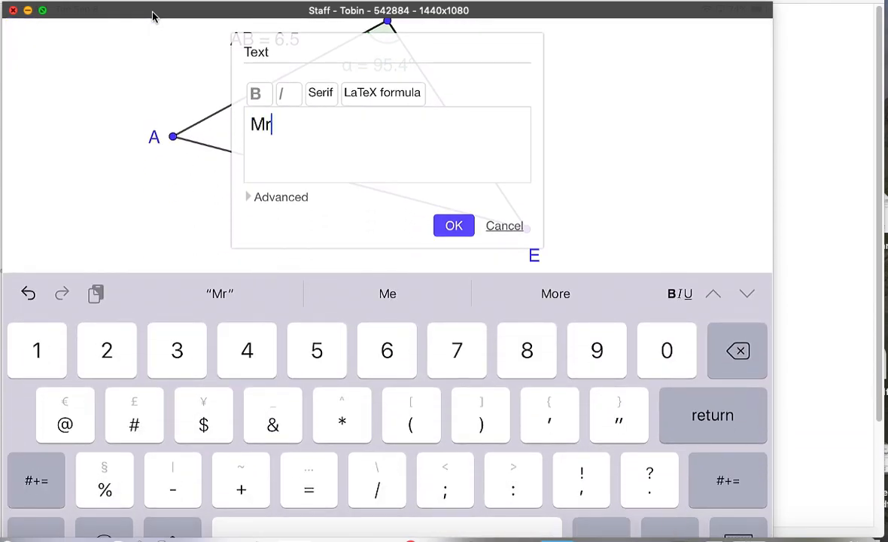
pyautogui.write('. Tobin')
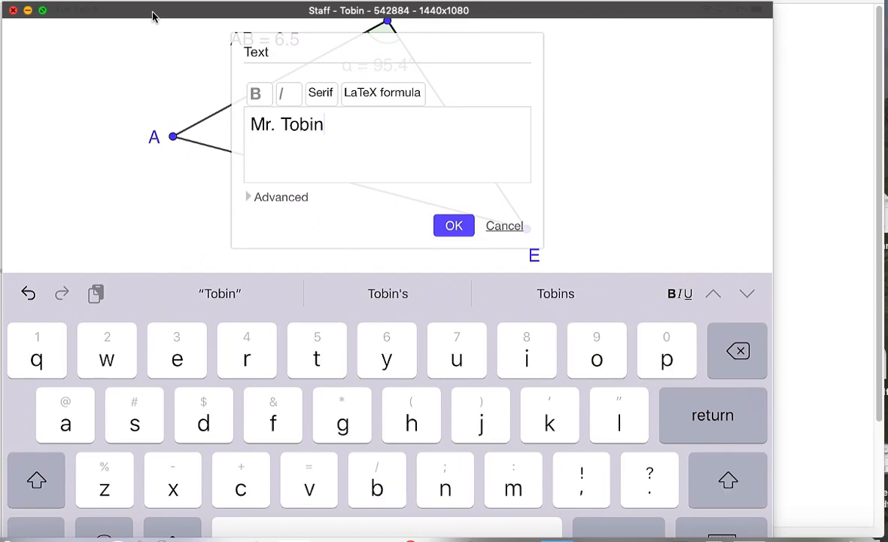
pyautogui.click(453, 226)
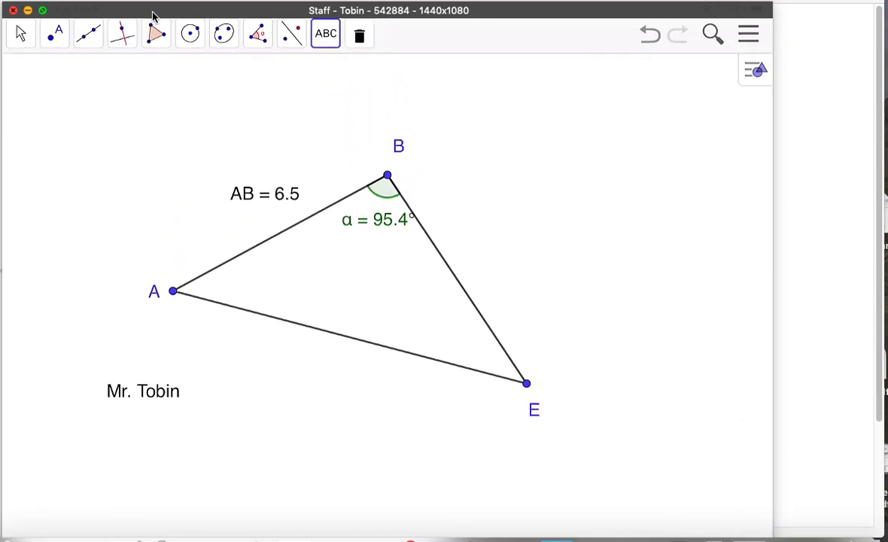
pyautogui.click(20, 34)
pyautogui.moveTo(142, 391); pyautogui.dragTo(627, 118)
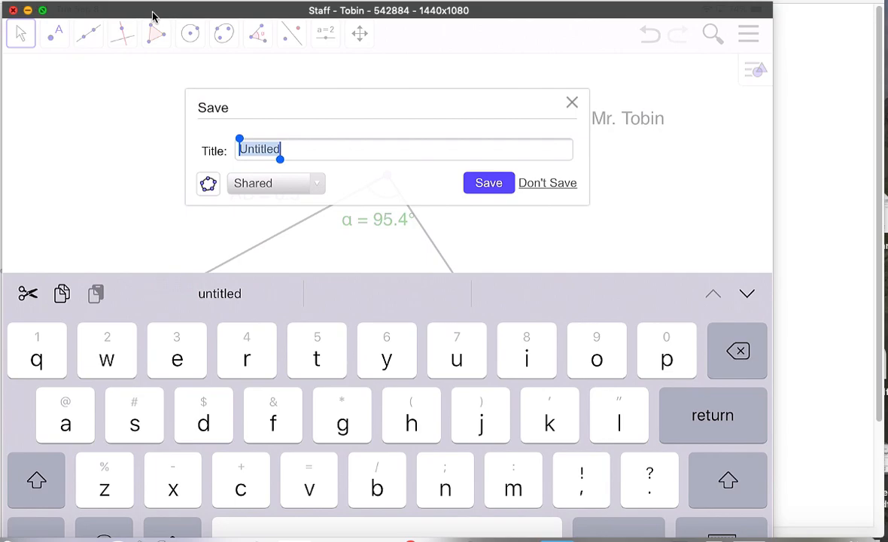
# Save the construction with the title "project 1"
pyautogui.write('p')
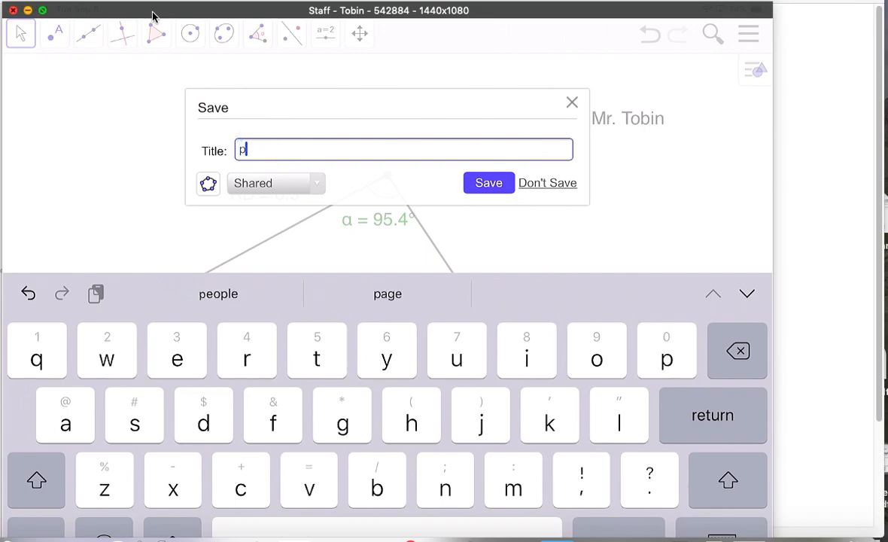
pyautogui.write('roj')
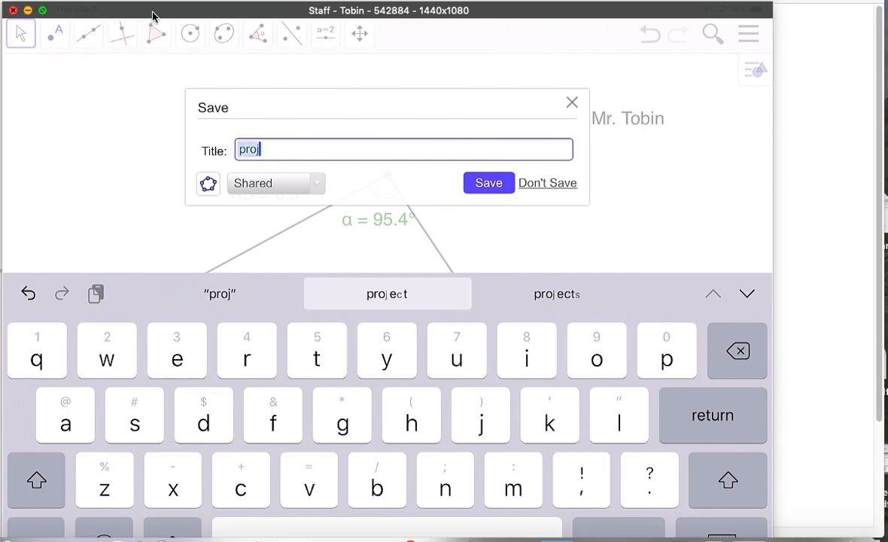
pyautogui.write('ect 1')
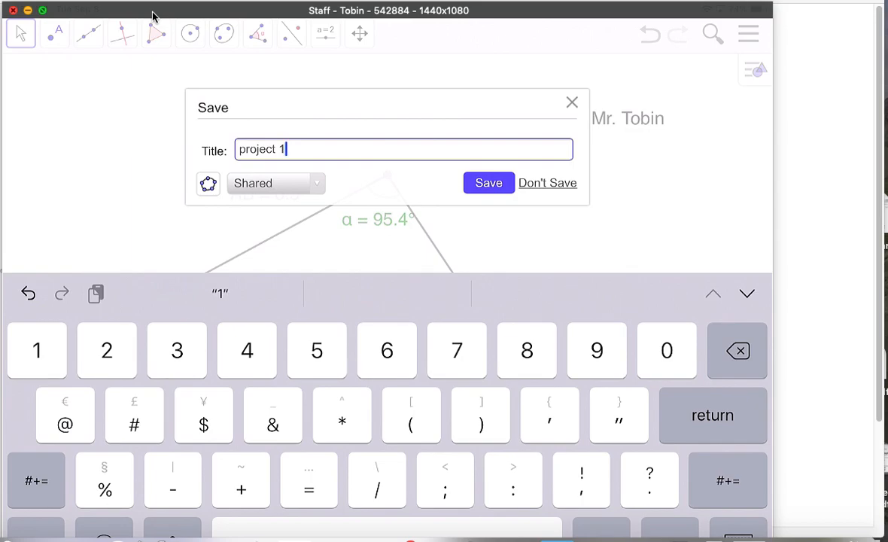
pyautogui.press('Return')
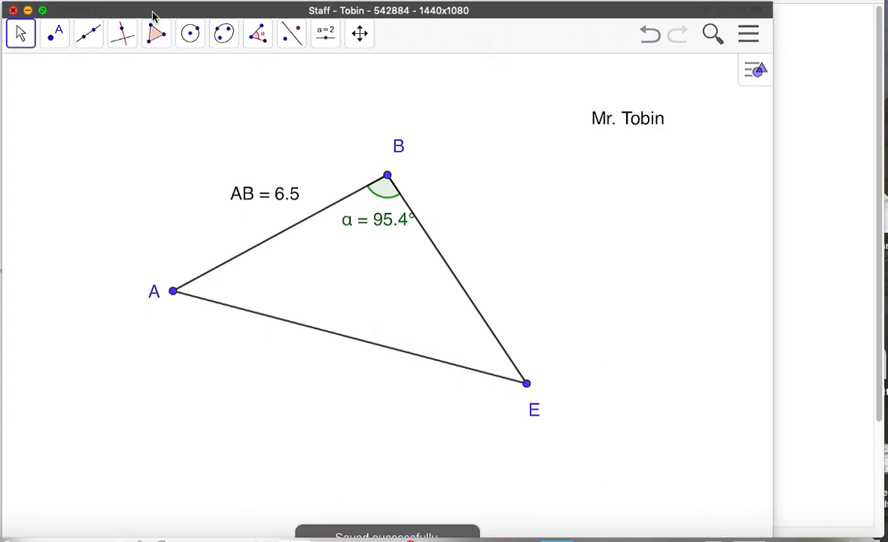